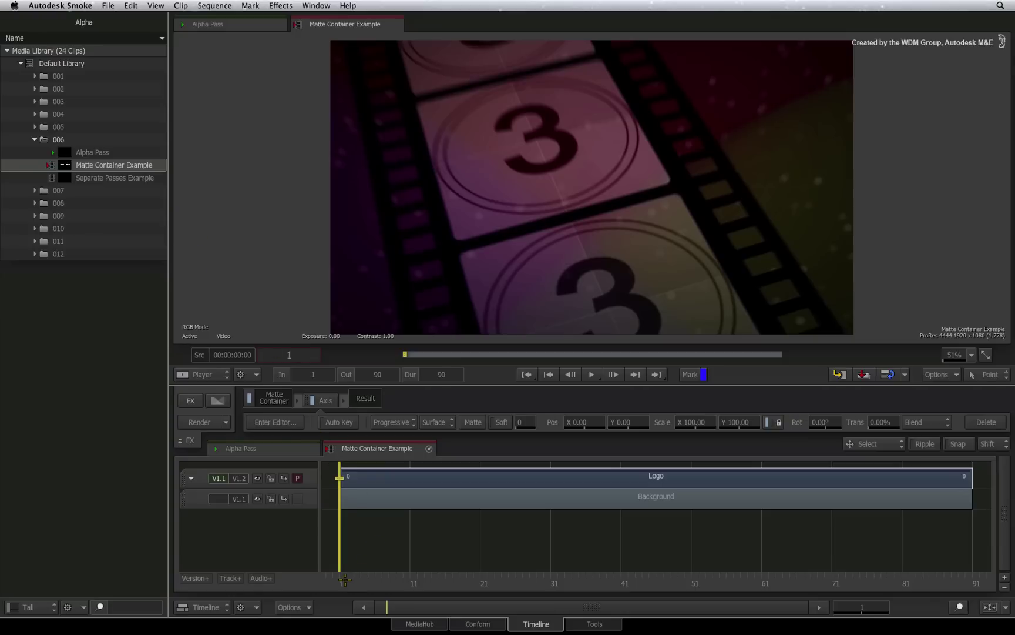
Step: Play and scrub the sequence until the logo animation completes
key("space")
mouse_move(605, 547)
left_mouse_down()
mouse_move(438, 548)
mouse_move(781, 544)
left_mouse_up()
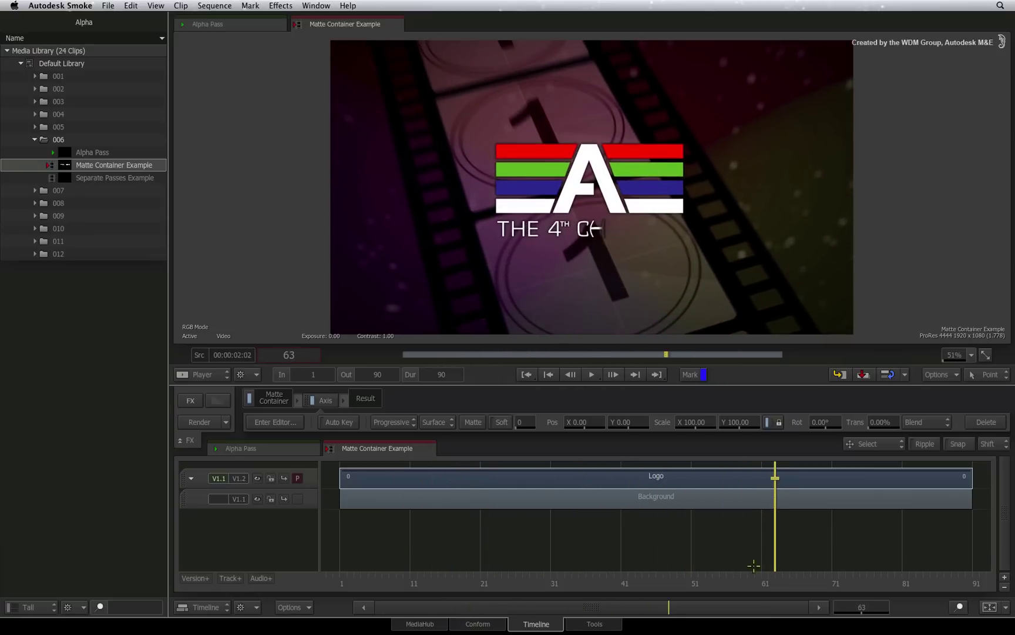
key("space")
key("space")
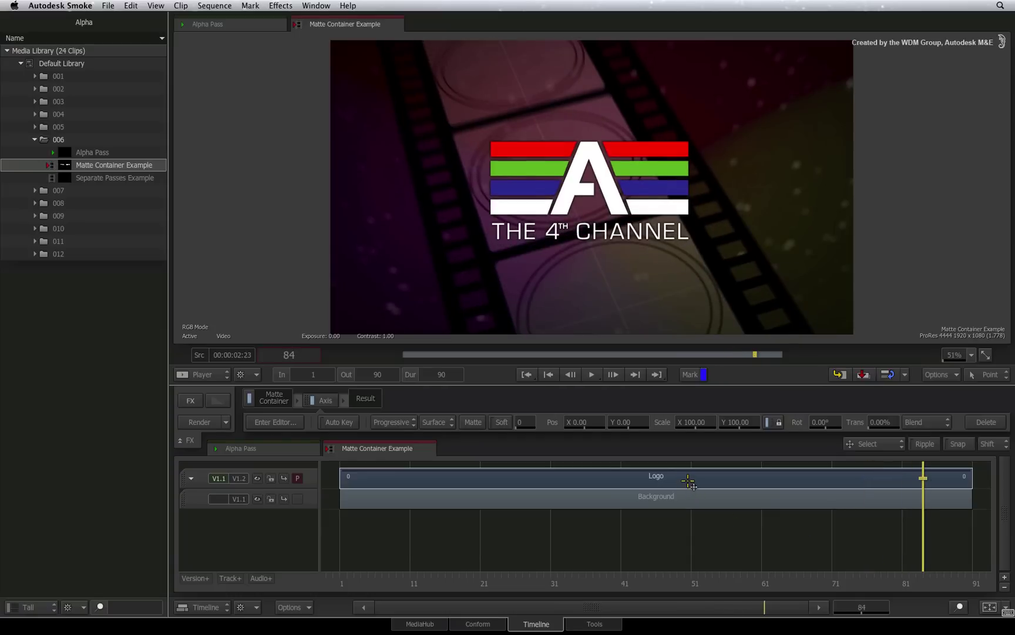
Step: Select the Logo and Background segments and bring up the video effects list
left_click(690, 479)
left_click(700, 500, "ctrl")
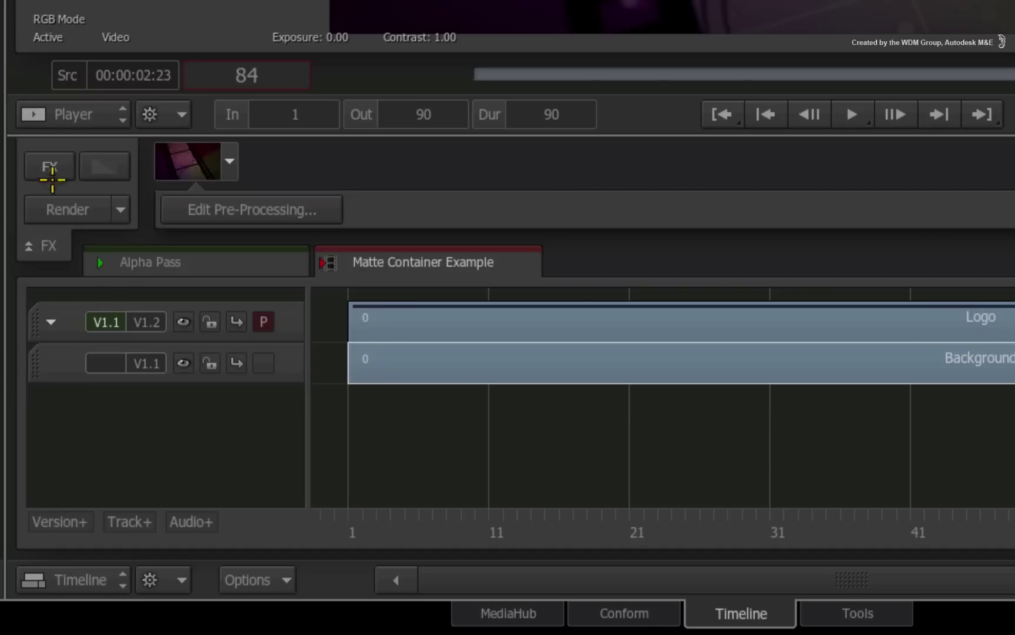
left_click(48, 167)
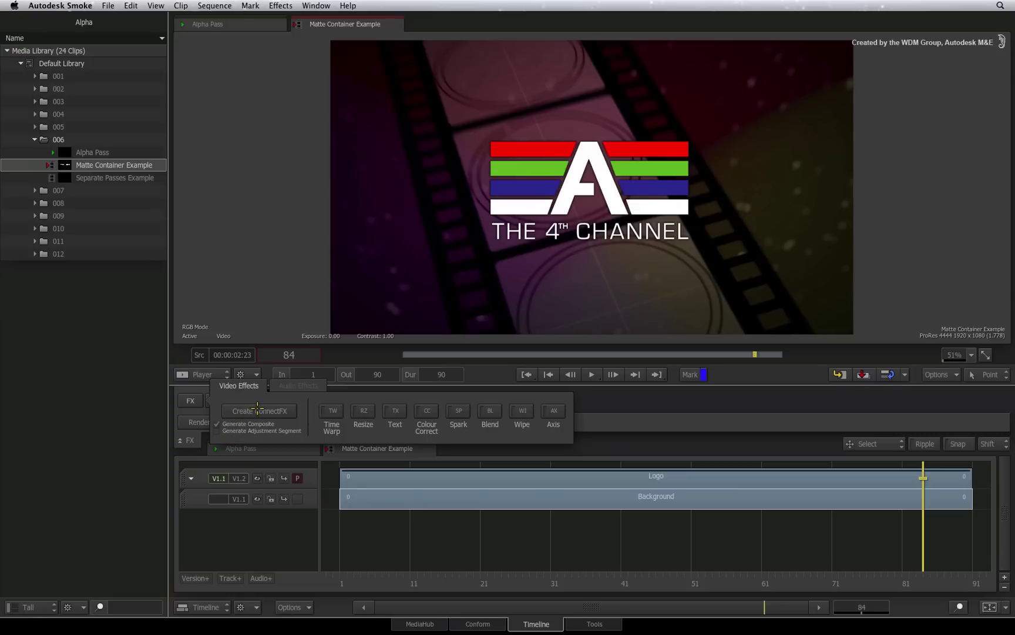
Step: Create the ConnectFX composite, raise the output node, and view the Action node's result
left_click(255, 409)
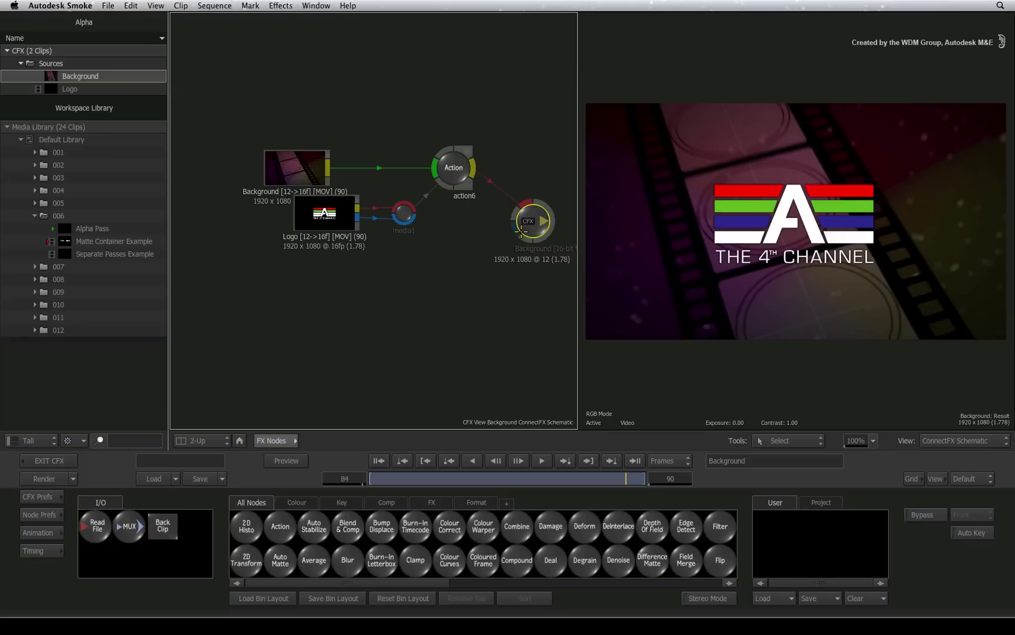
left_click_drag(533, 223, 538, 173)
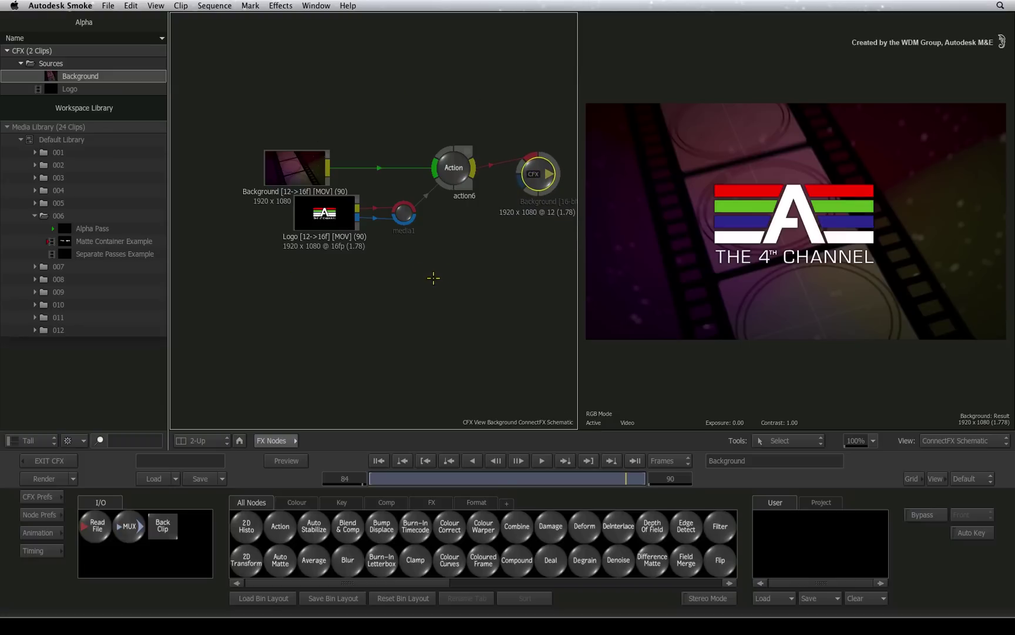
left_click(455, 168)
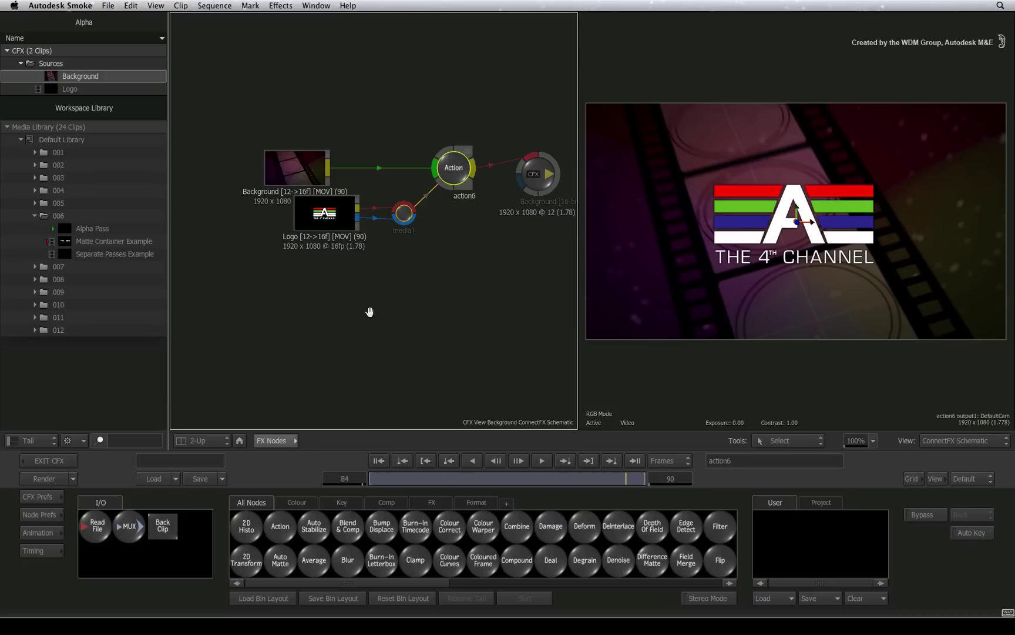
scroll(370, 312, "up", 5)
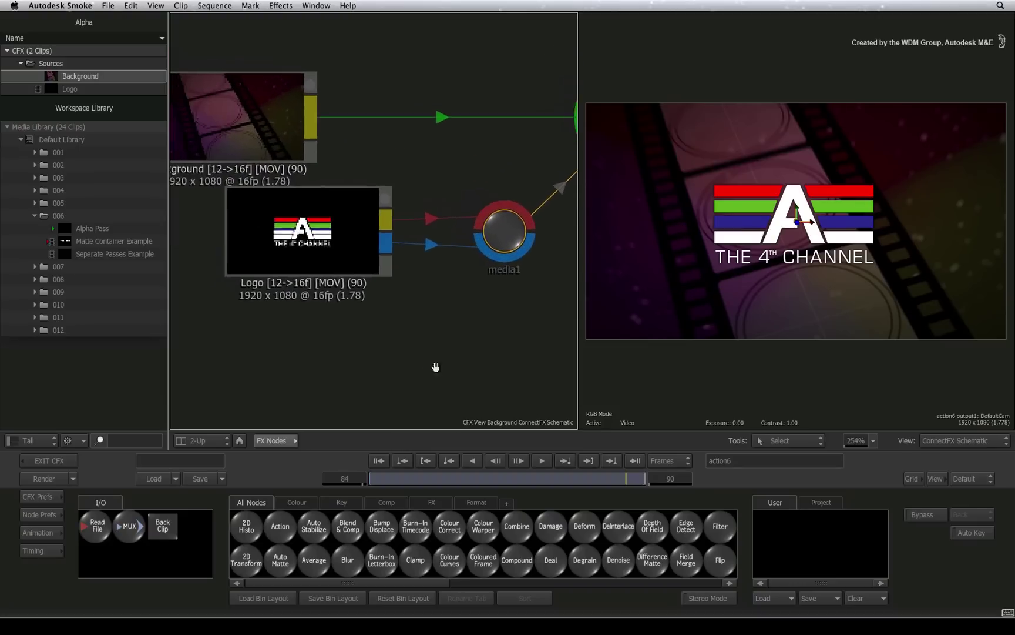
Step: Move the Logo clip node down and left, then zoom the schematic out to the whole tree
left_click_drag(355, 270, 390, 274)
left_click(389, 238)
left_click_drag(389, 227, 339, 292)
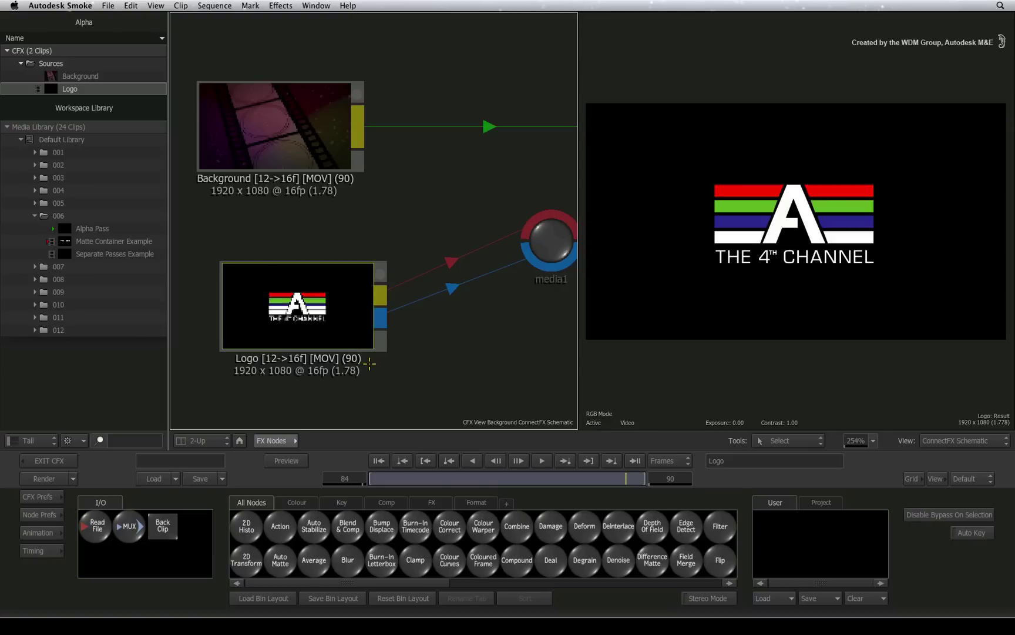
left_click_drag(325, 308, 332, 303)
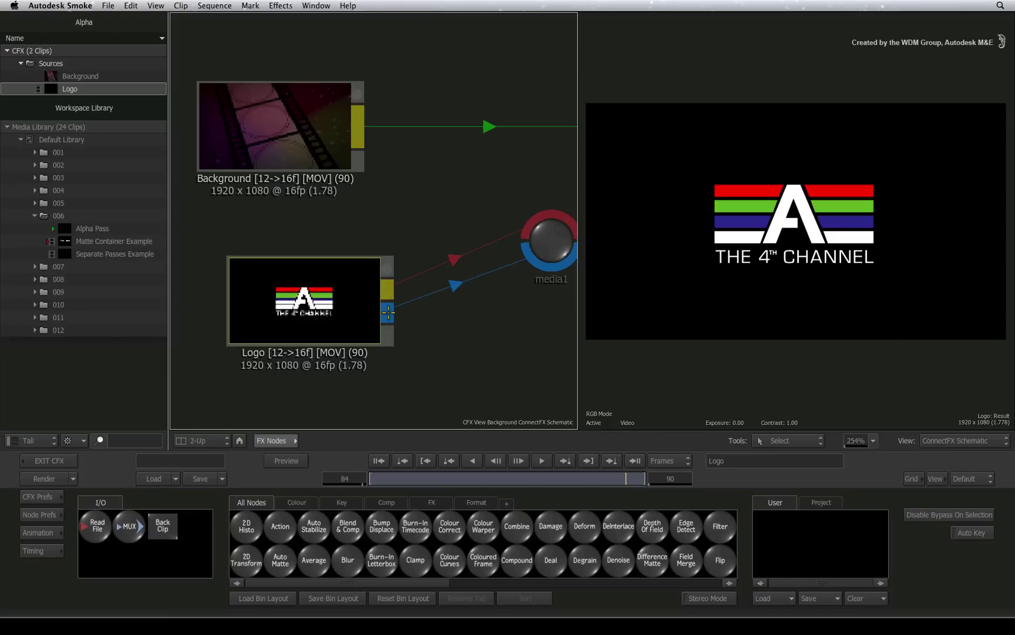
left_click_drag(460, 351, 430, 352)
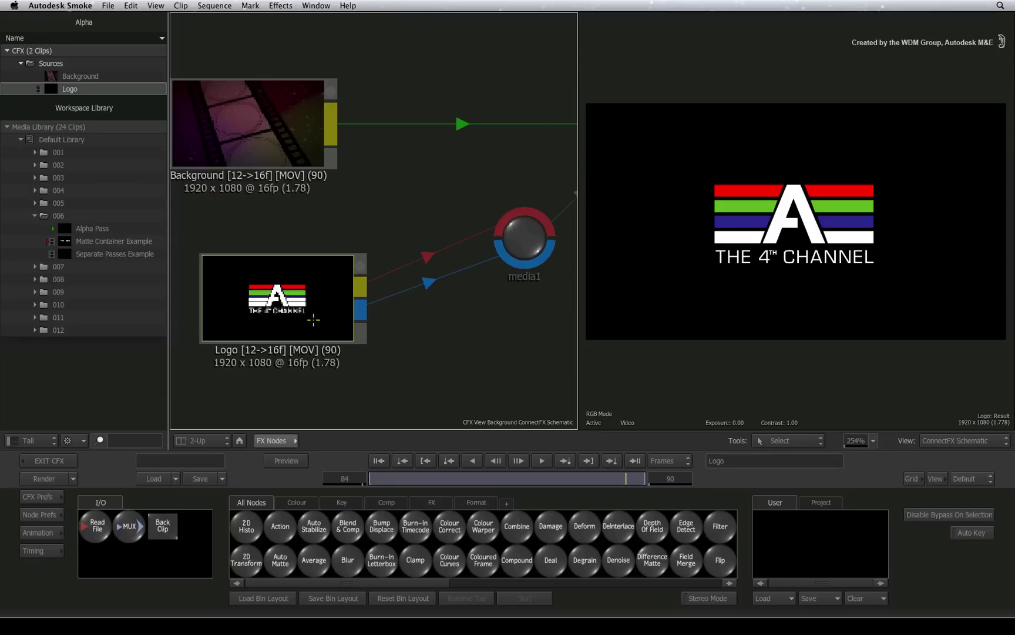
left_click(874, 443)
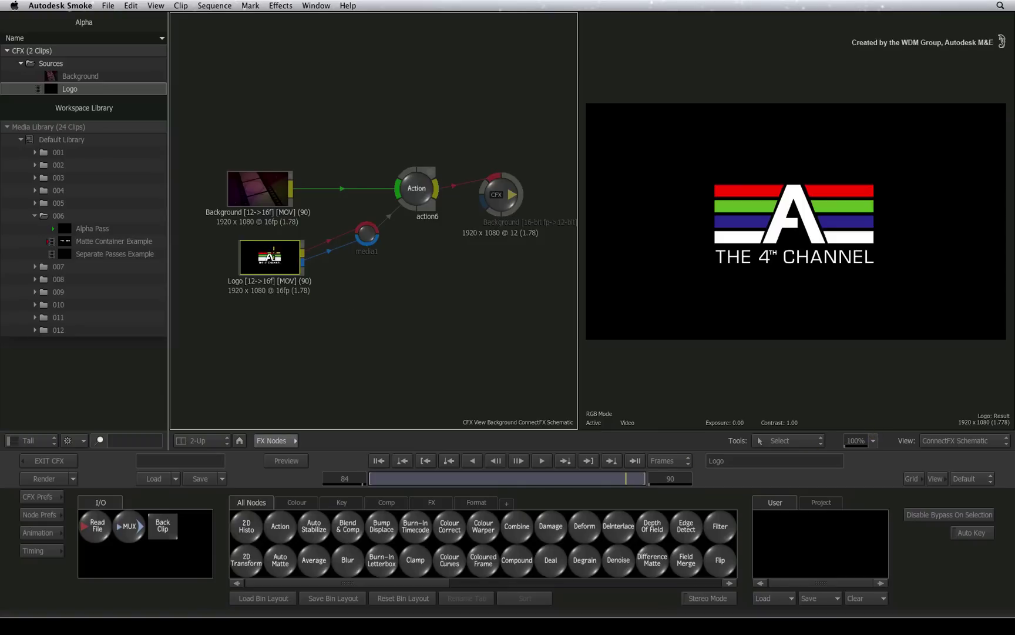
left_click_drag(275, 254, 278, 258)
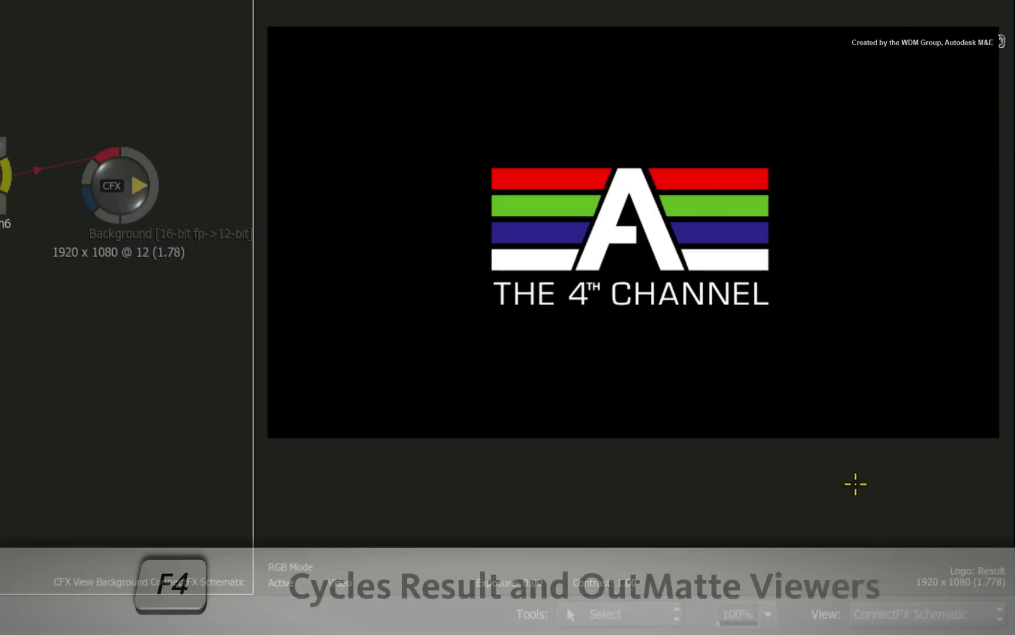
key("F4")
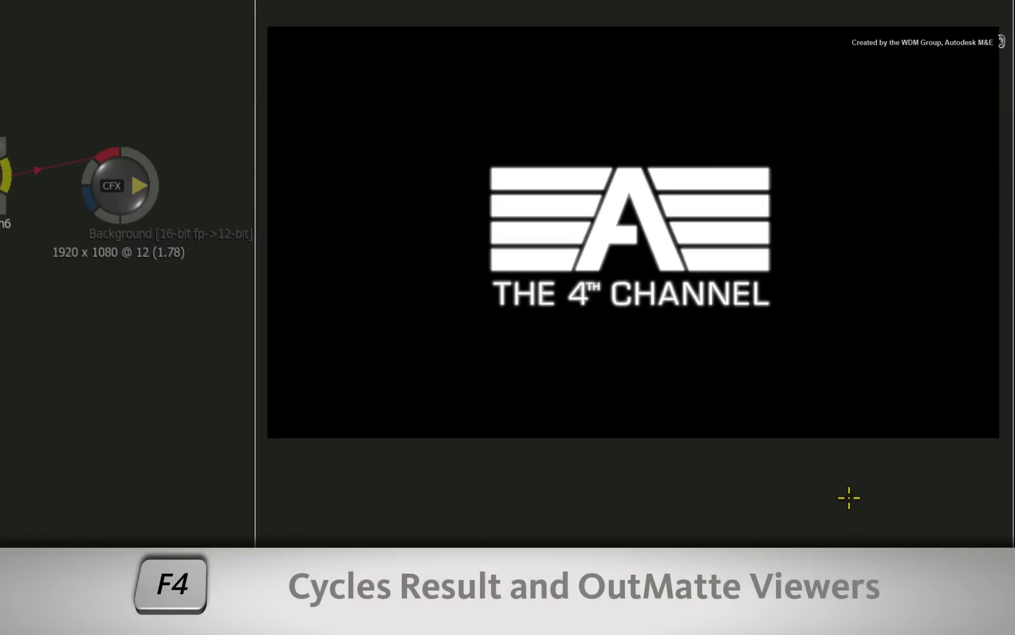
key("F4")
key("F4")
key("F4")
key("F4")
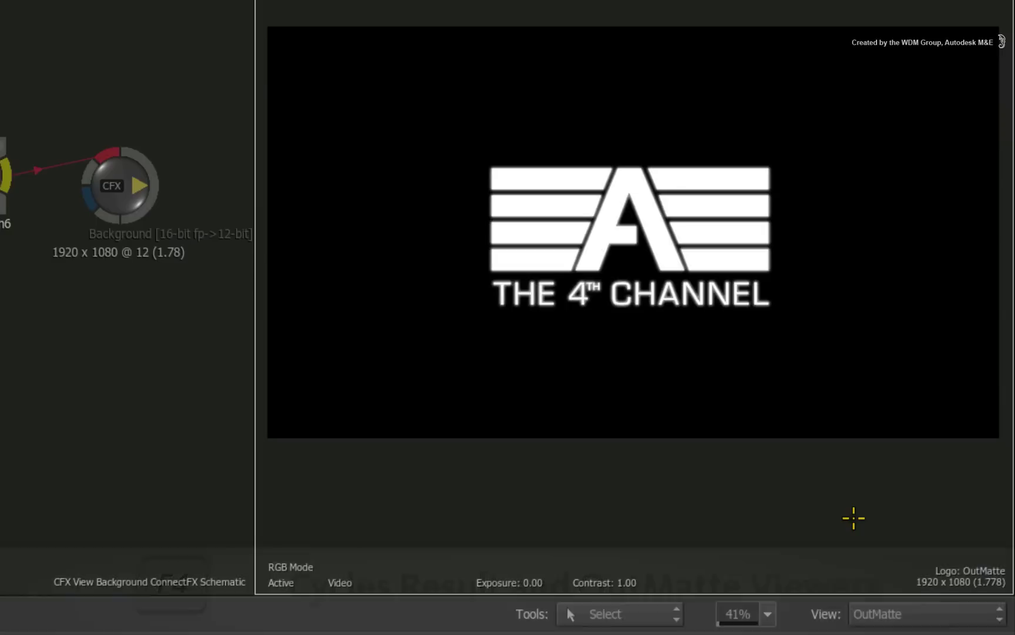
key("F4")
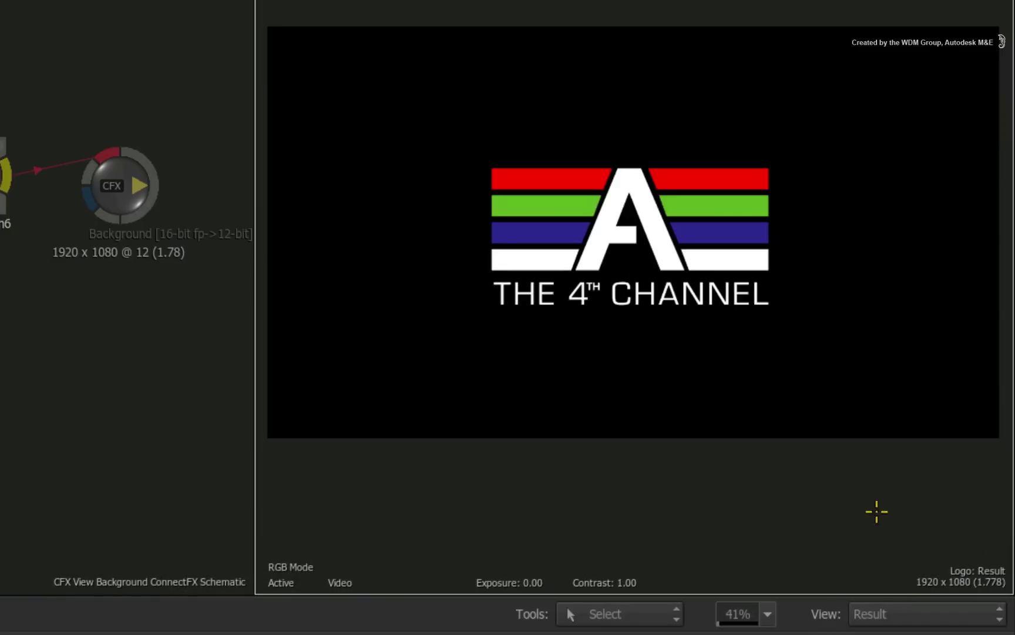
key("F3")
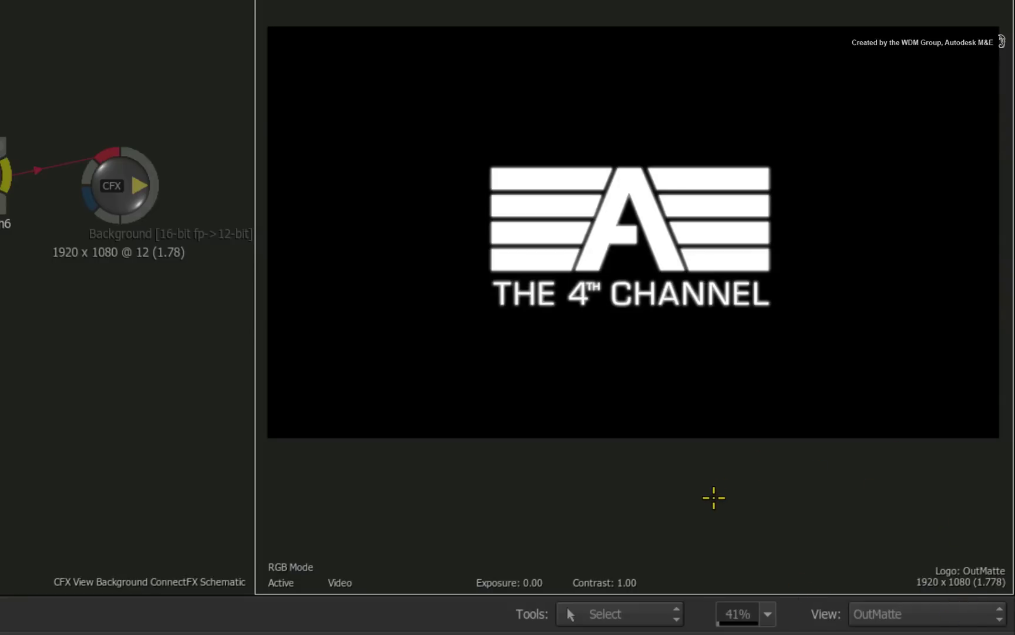
key("F4")
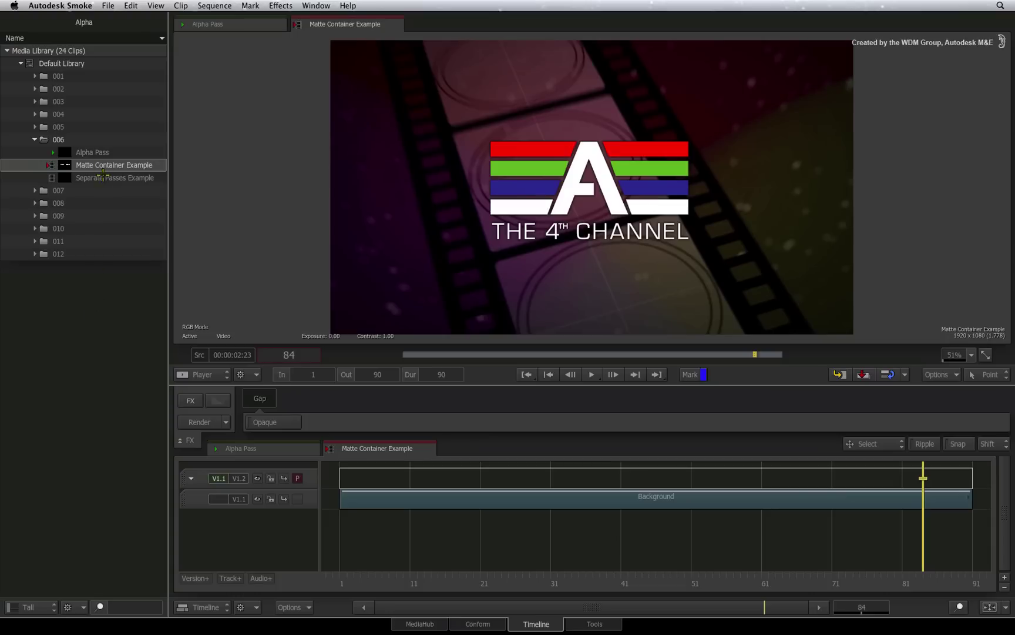
Step: Open Separate Passes Example and build a ConnectFX from Lower_Third and Background2
double_click(103, 176)
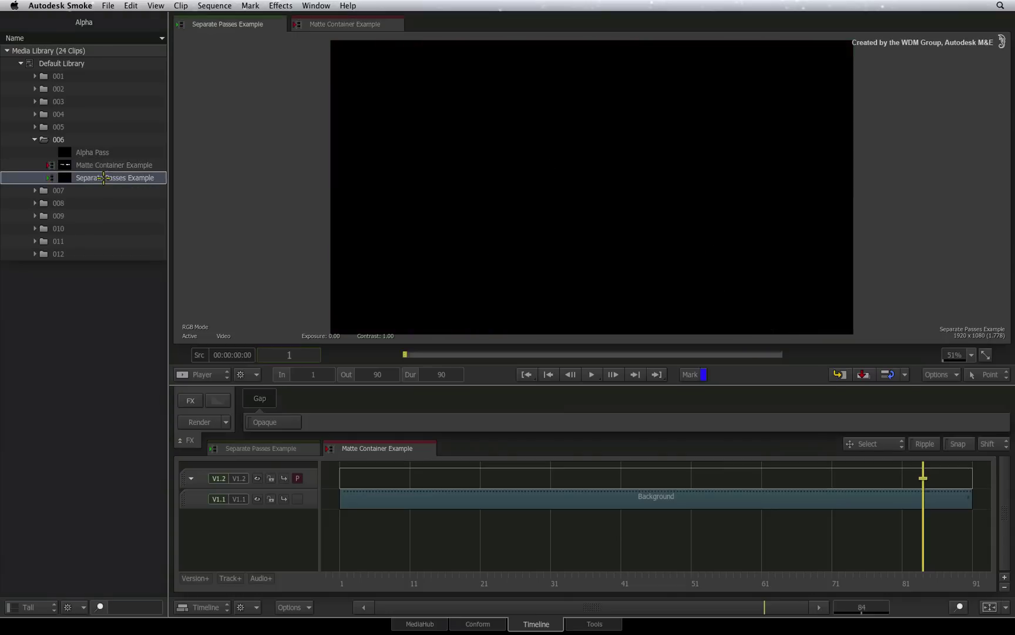
mouse_move(346, 560)
left_mouse_down()
mouse_move(506, 565)
mouse_move(828, 540)
mouse_move(767, 540)
mouse_move(797, 540)
left_mouse_up()
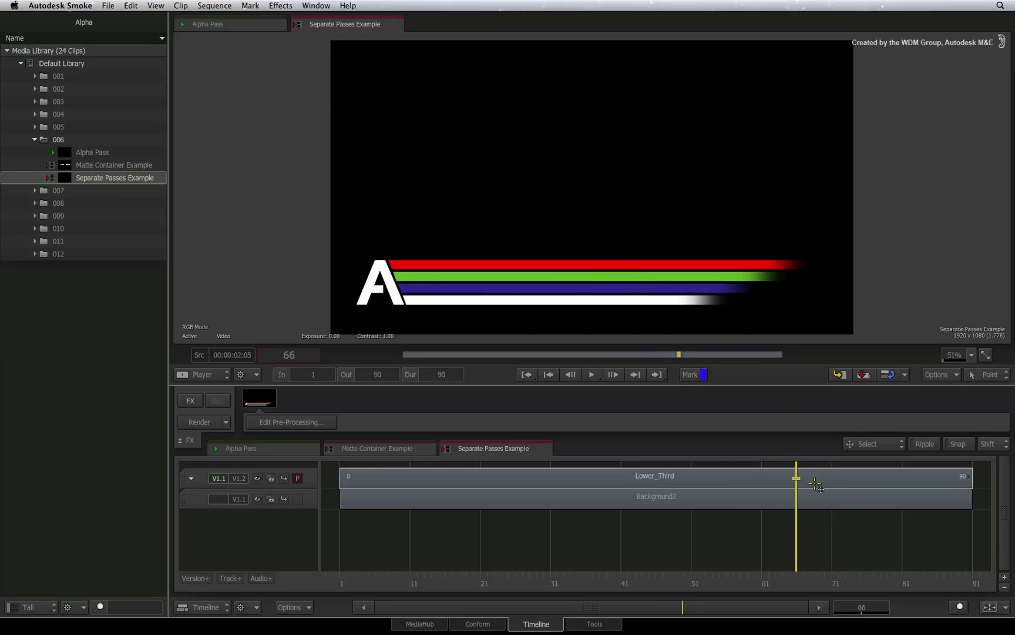
left_click(798, 497)
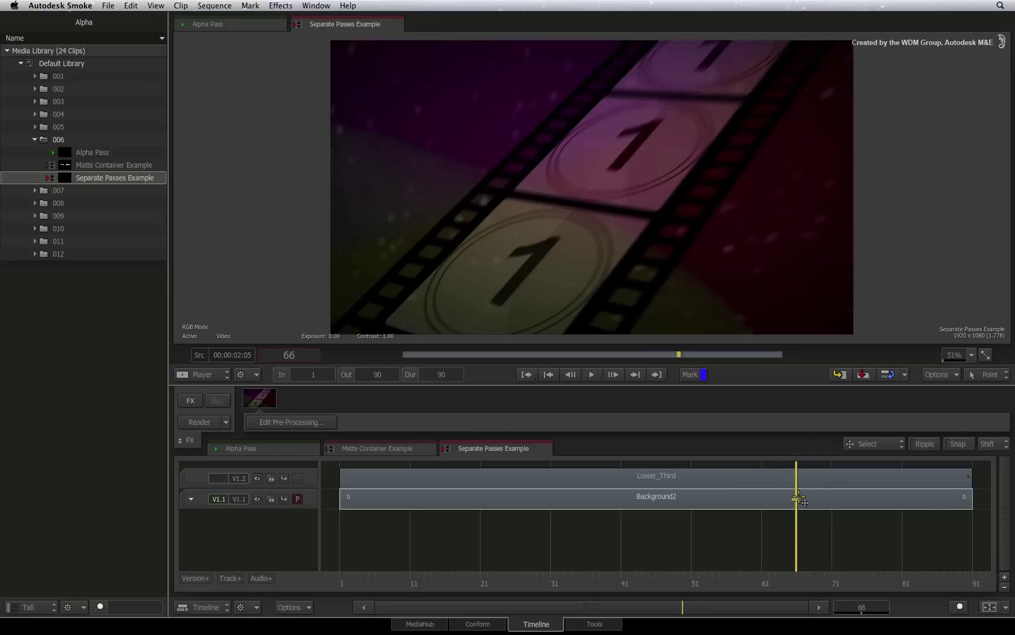
left_click(799, 477)
left_click(824, 480)
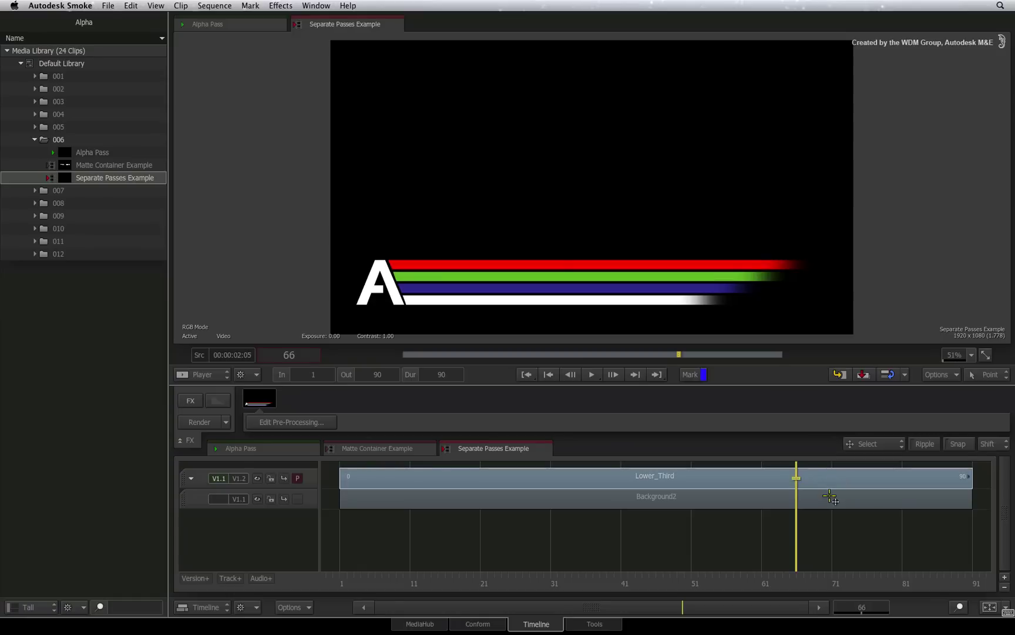
left_click(832, 500, "shift")
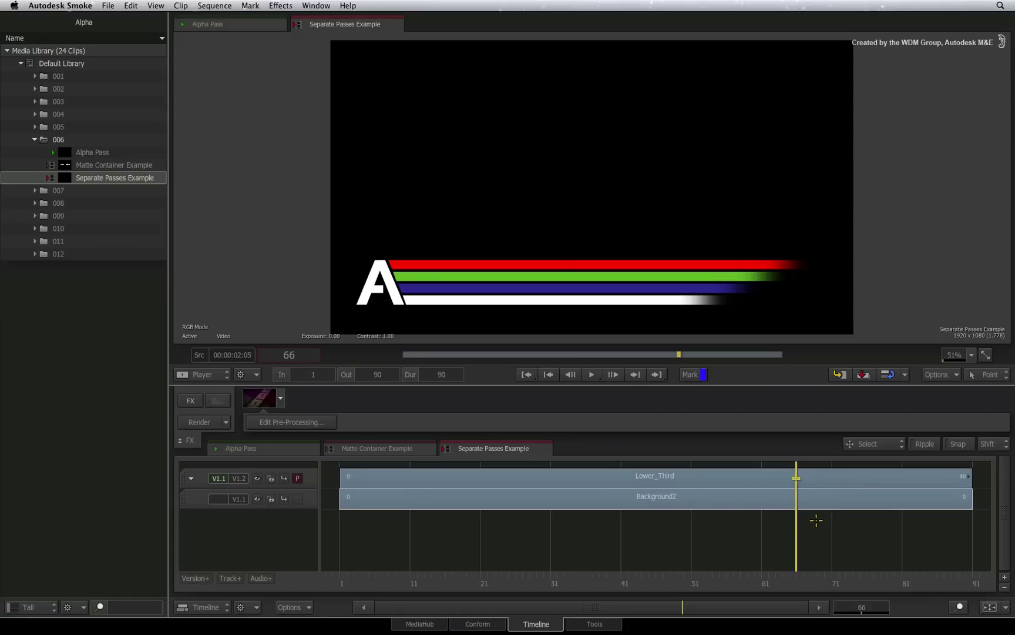
left_click(189, 400)
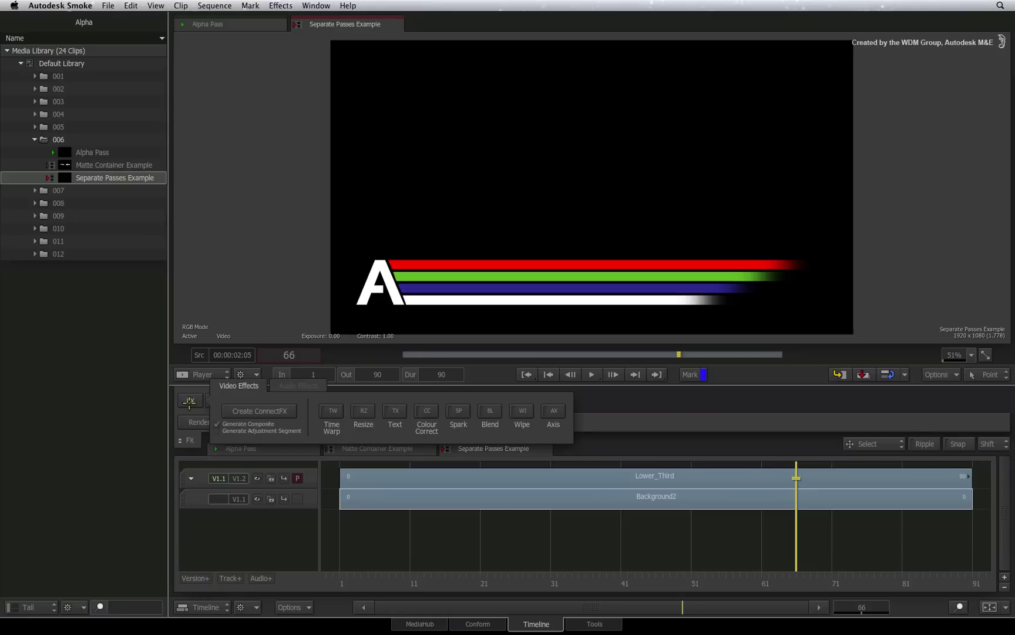
left_click(272, 410)
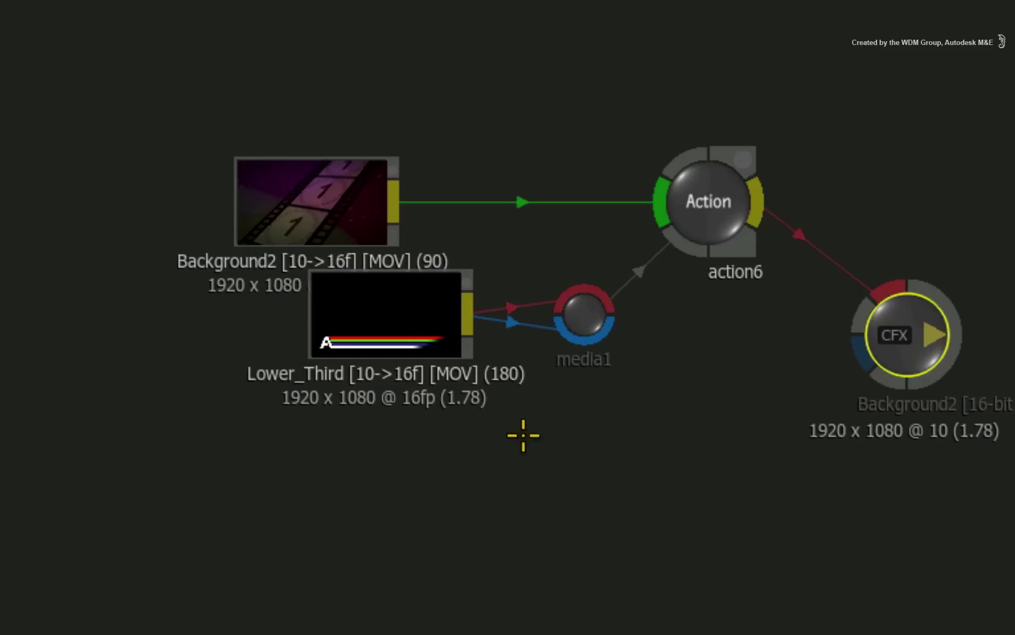
Step: Drag Lower_Third and its media1 node down-left in the schematic, then deselect
left_click_drag(581, 307, 543, 364)
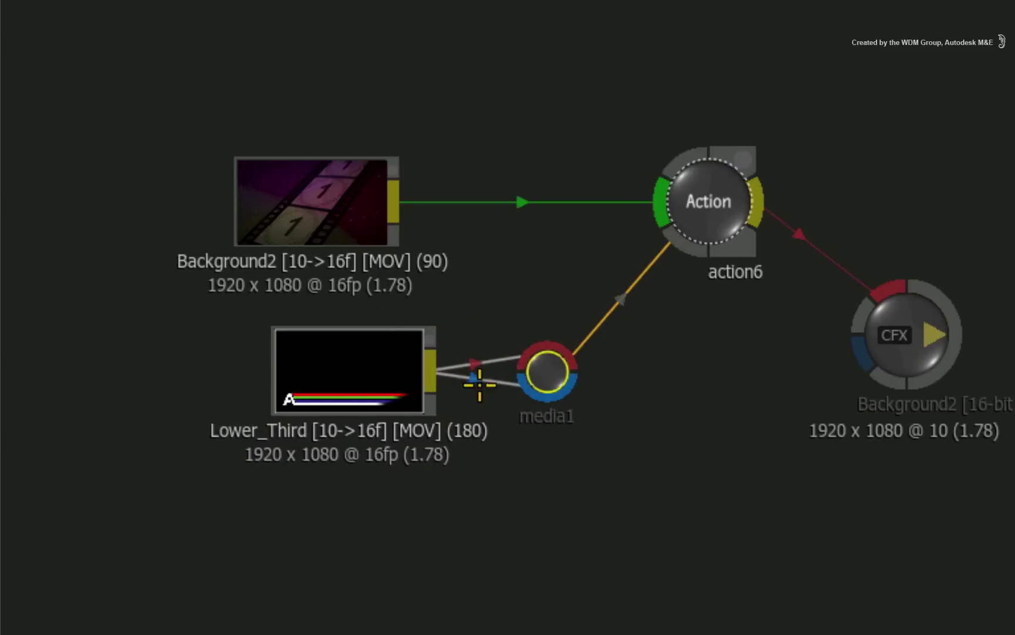
left_click(503, 482)
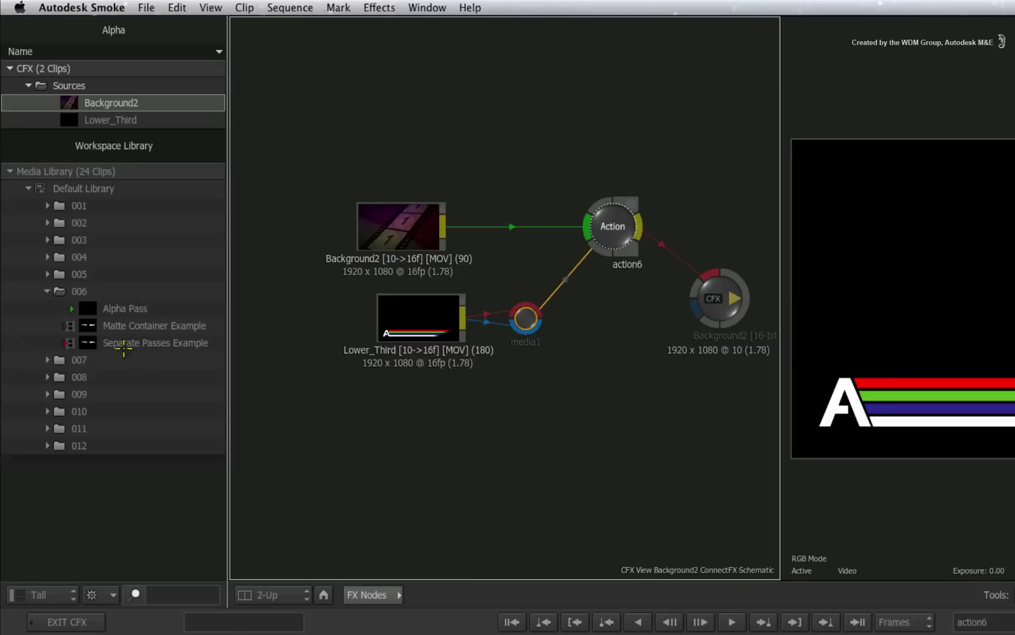
Step: Add Alpha Pass to the schematic and compare its white matte with Lower_Third's coloured bars
left_click(126, 312)
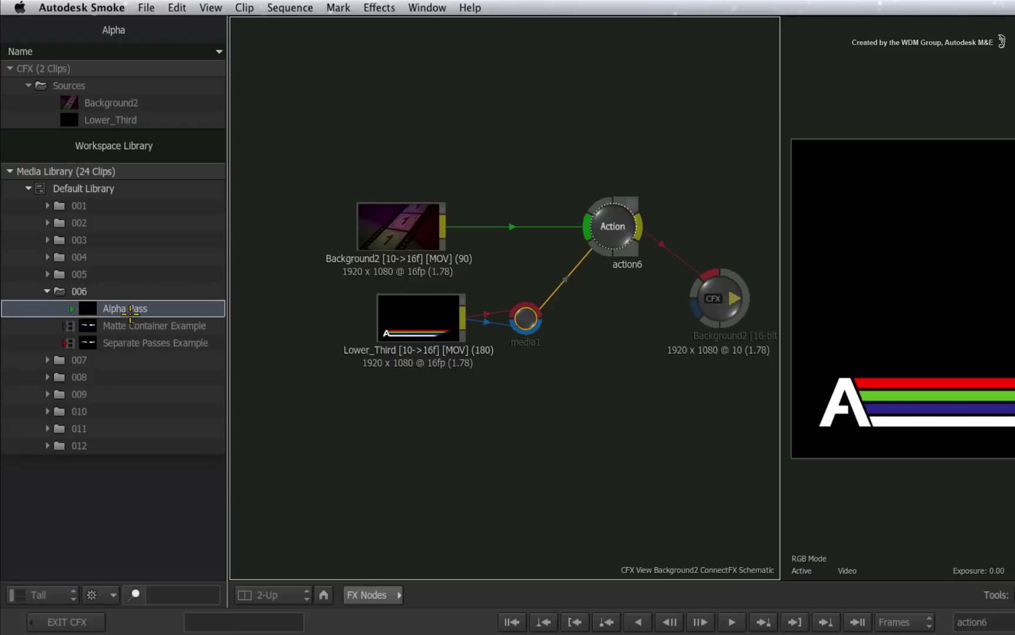
mouse_move(125, 311)
left_mouse_down()
mouse_move(150, 310)
mouse_move(399, 423)
mouse_move(418, 413)
left_mouse_up()
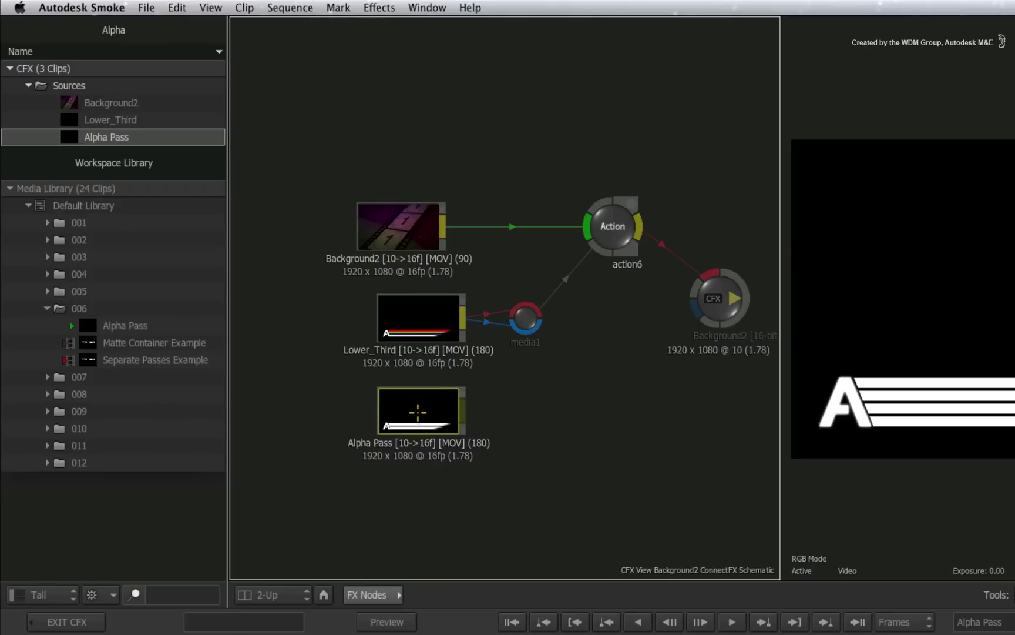
left_click(412, 321)
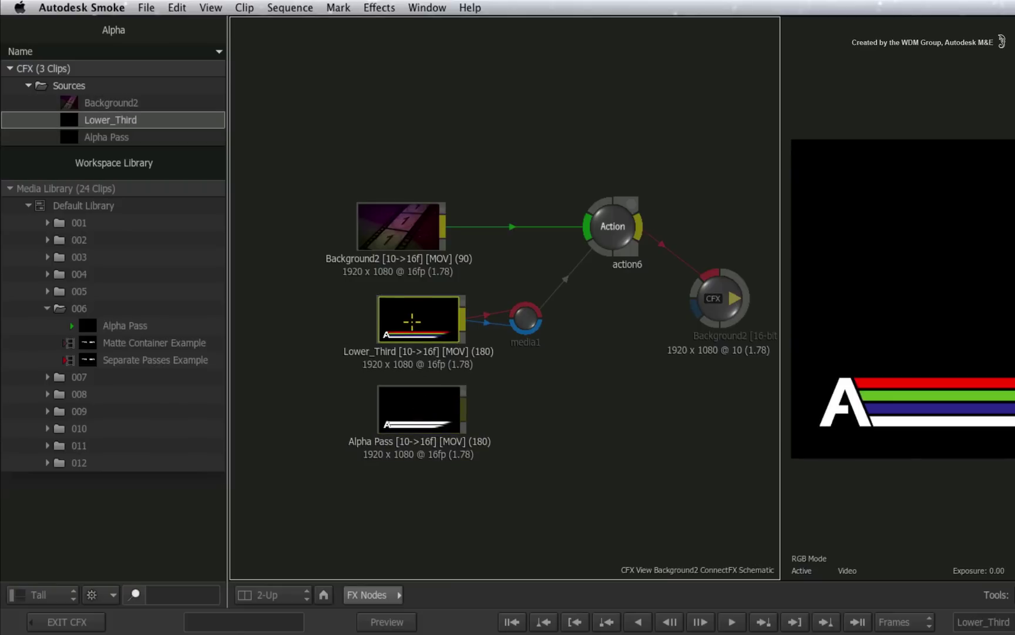
left_click(414, 406)
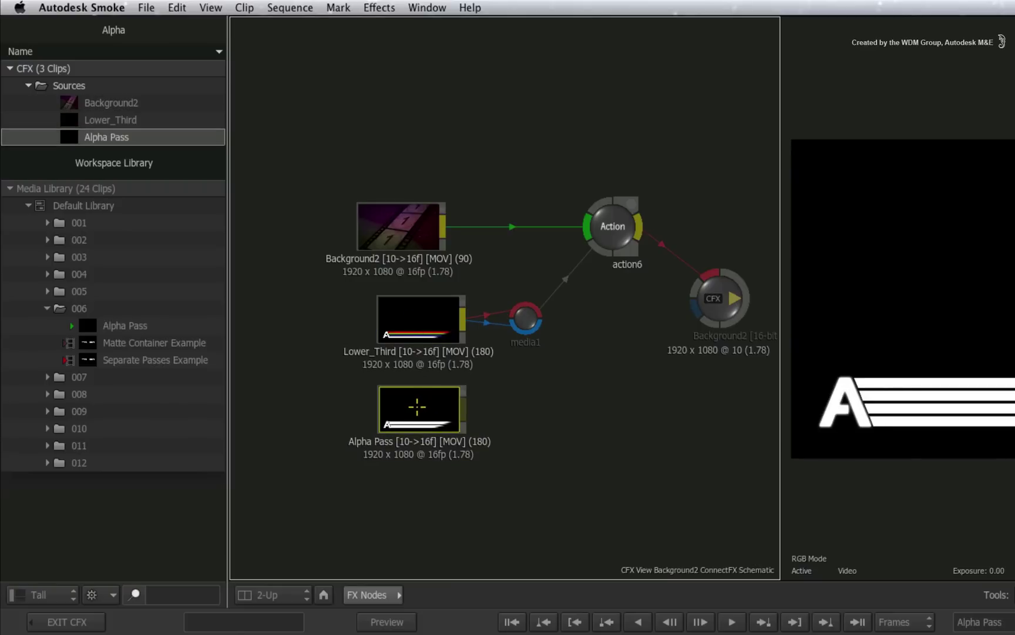
left_click(421, 324)
left_click(414, 405)
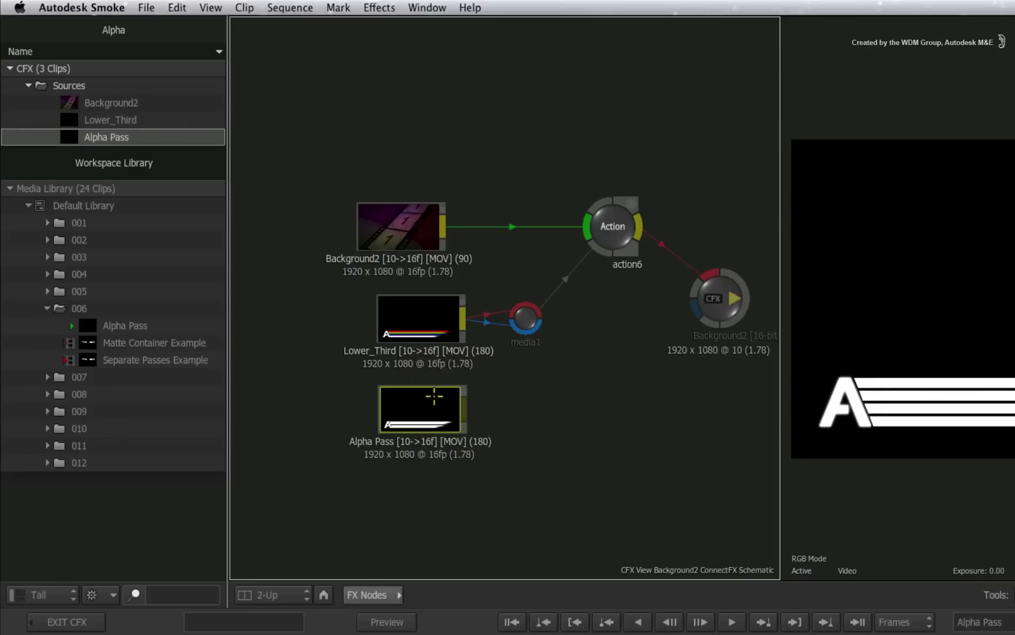
left_click(434, 316)
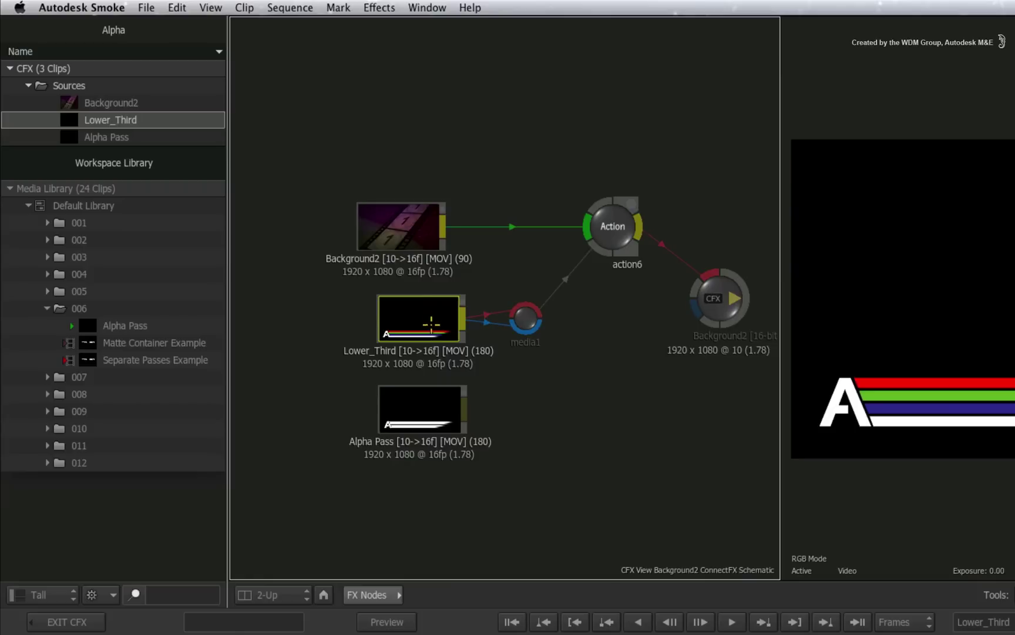
left_click(425, 399)
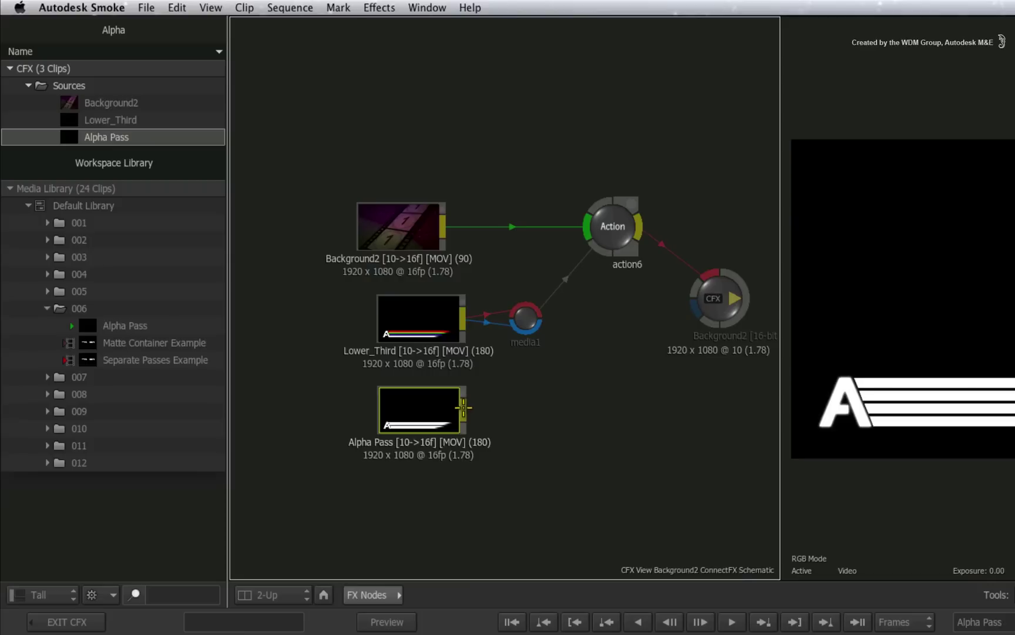
Step: Connect Alpha Pass to media1's matte input and inspect the Action node's media list
left_click_drag(463, 409, 526, 325)
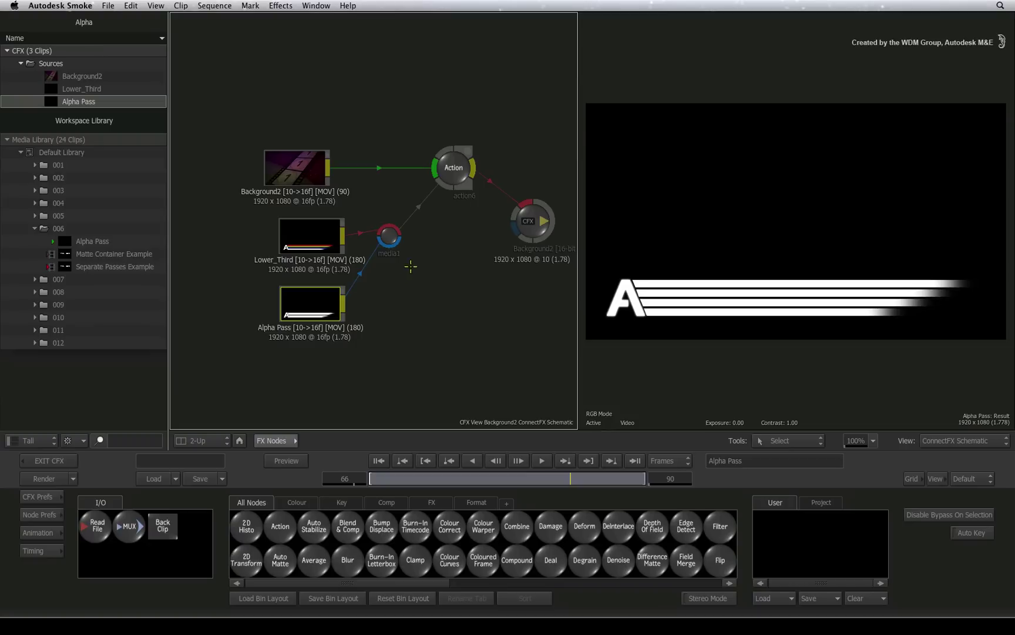
left_click(455, 168)
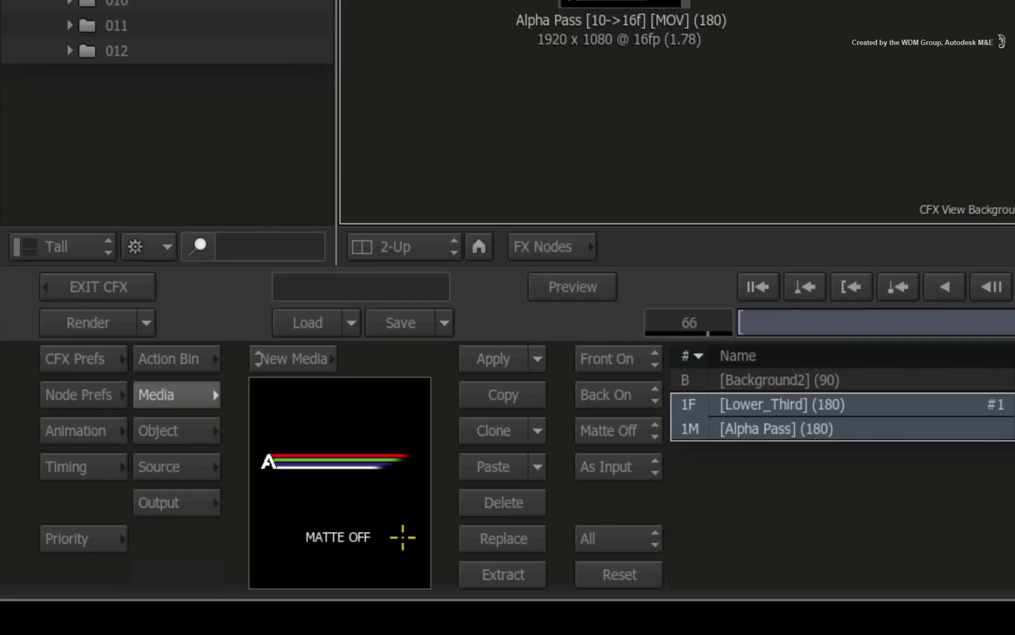
Step: Switch the Lower_Third media's matte mode from Matte Off to Matte On
left_click(599, 430)
left_click(627, 402)
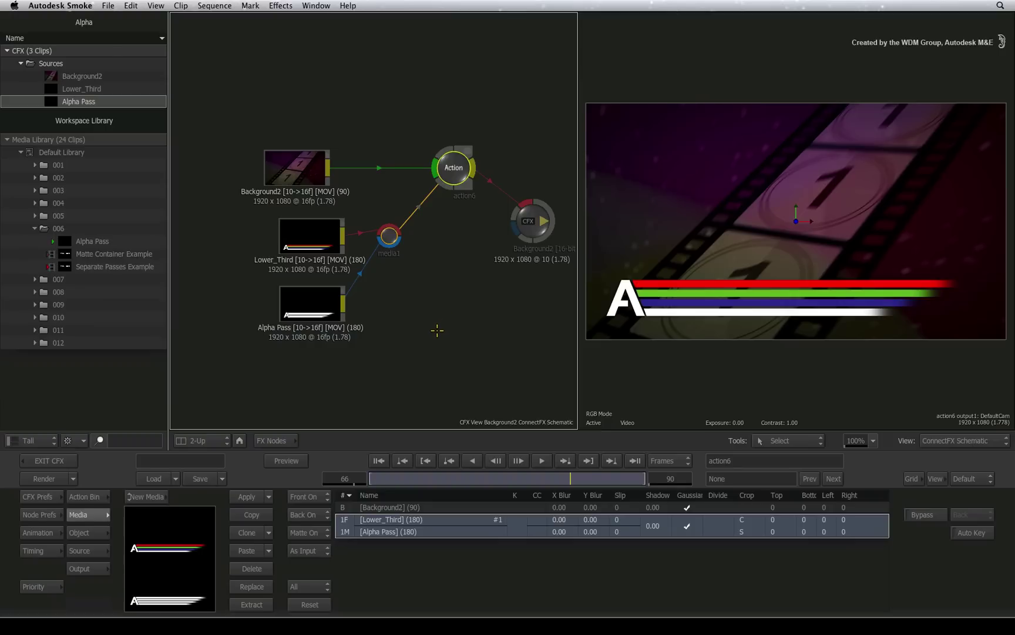
Step: Exit ConnectFX, start a matte container from the clip utilities, and return to the timeline
left_click(50, 461)
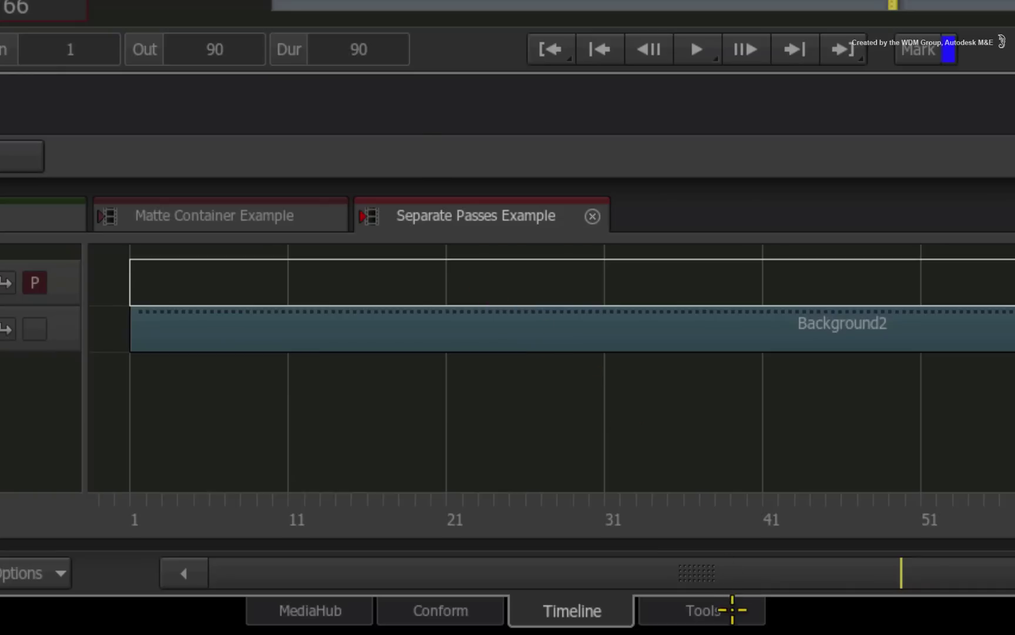
left_click(606, 624)
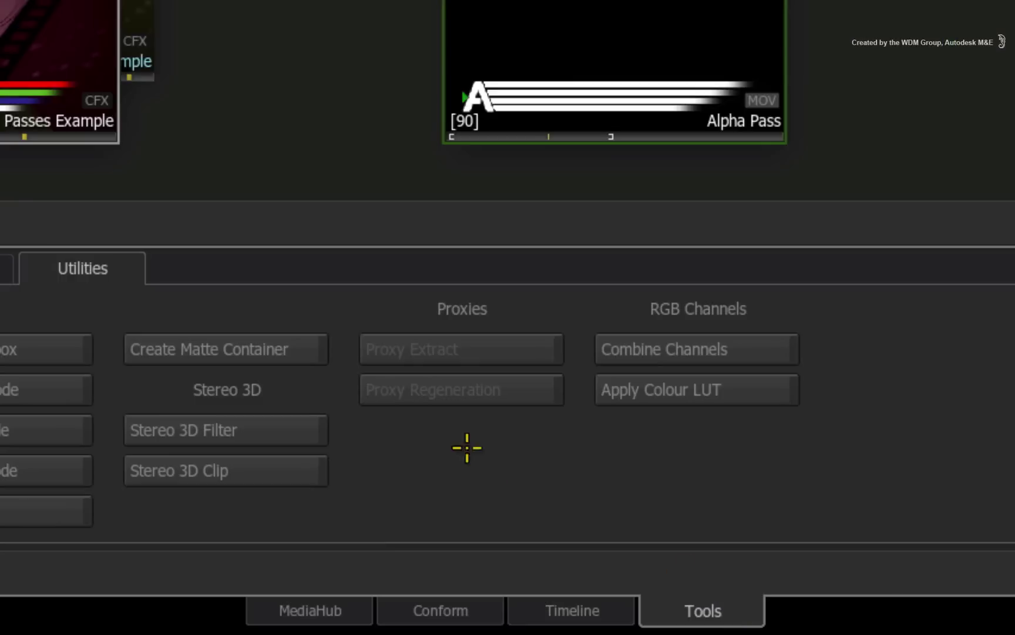
left_click(250, 340)
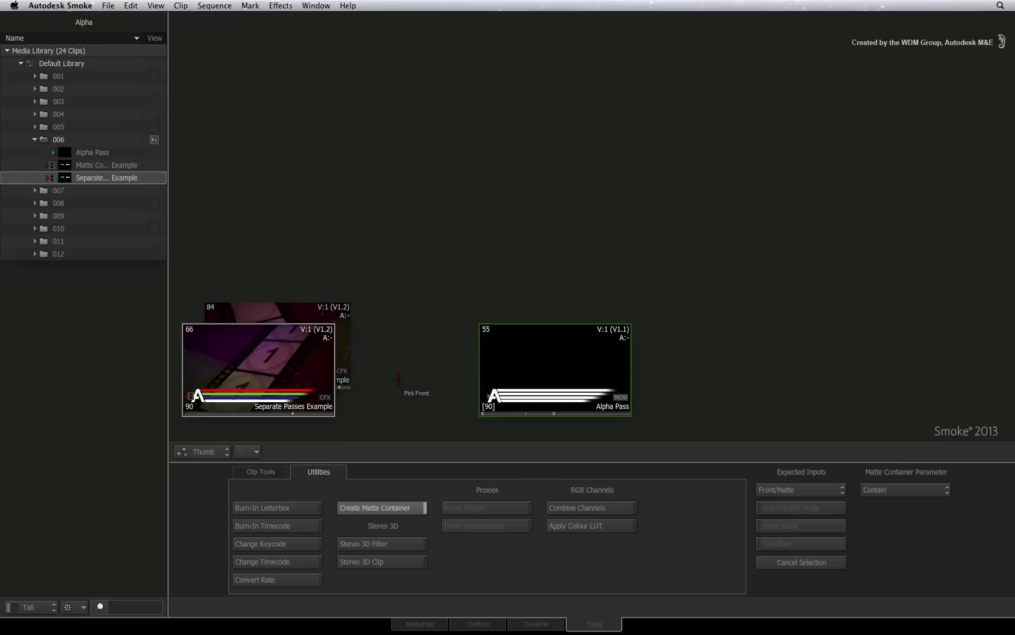
left_click(536, 623)
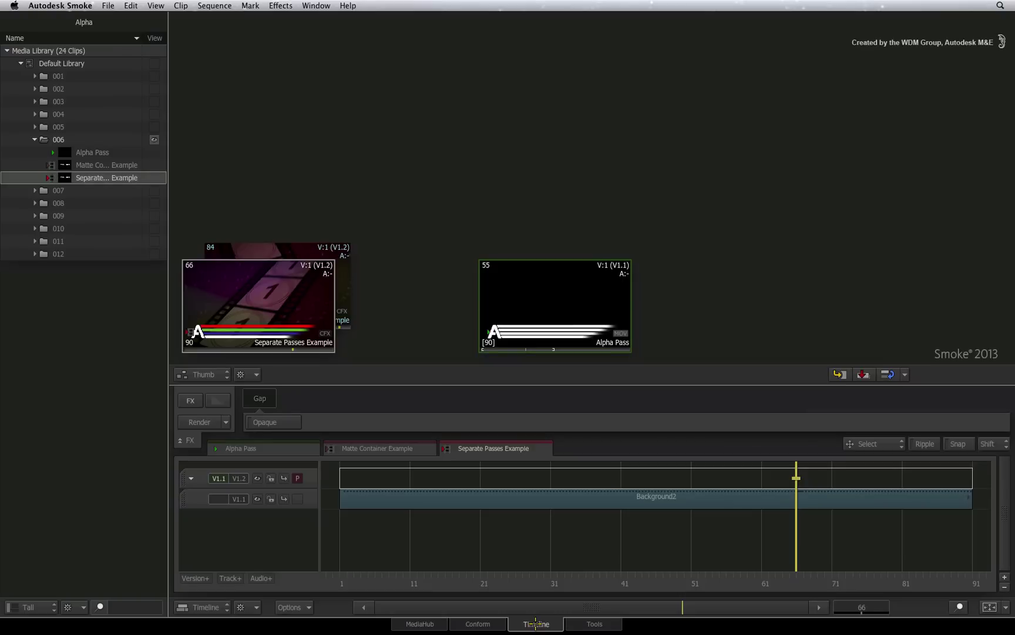